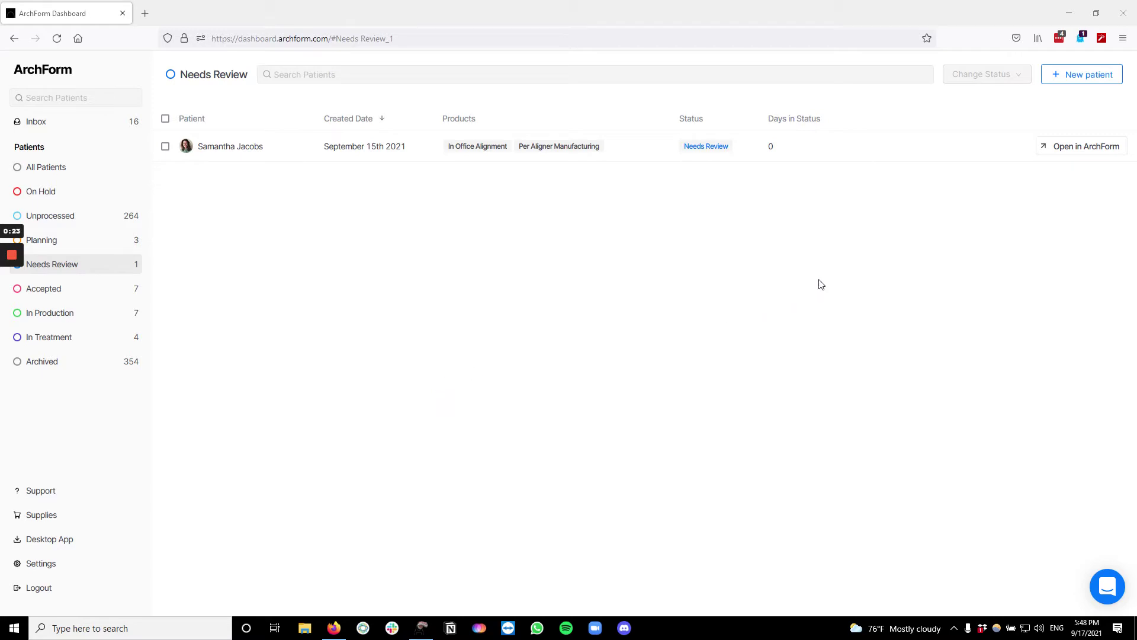
click(1081, 77)
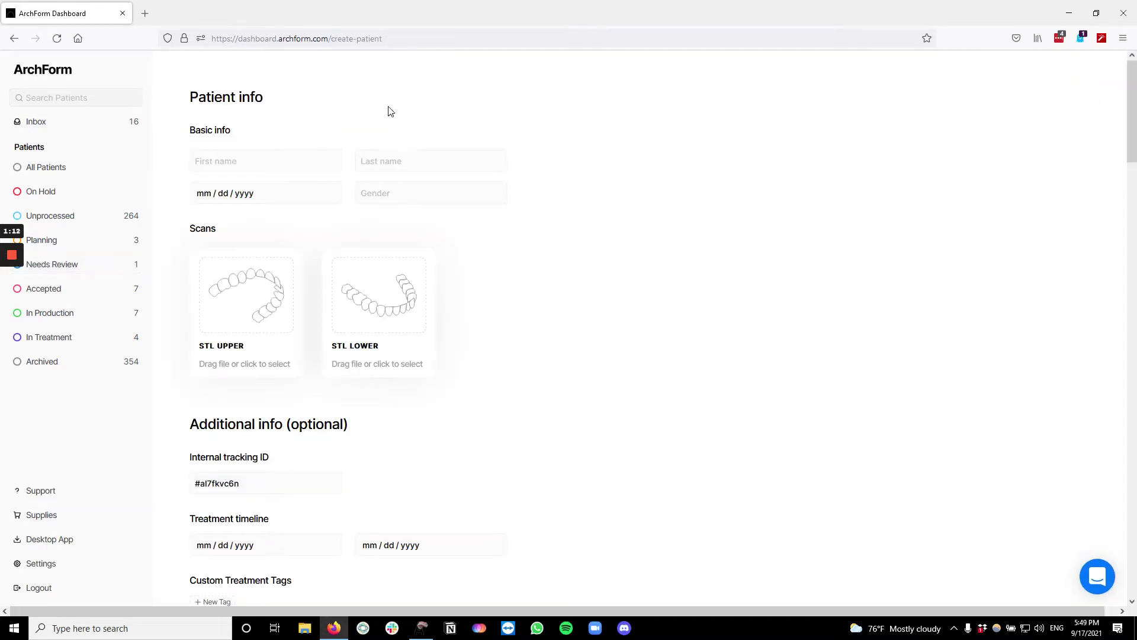
click(295, 158)
text(Samantha)
key(Tab)
text(Jacobs)
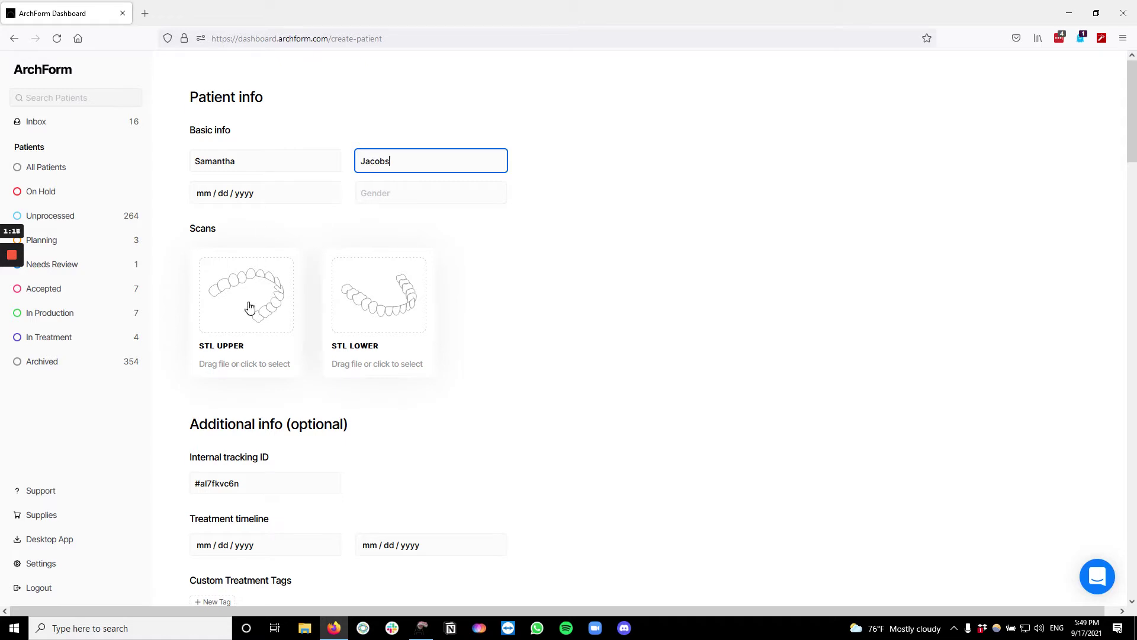
Upload the UpperJaw and LowerJaw STL scans for the patient.
click(249, 303)
click(329, 98)
double_click(326, 99)
click(363, 280)
click(216, 97)
double_click(217, 99)
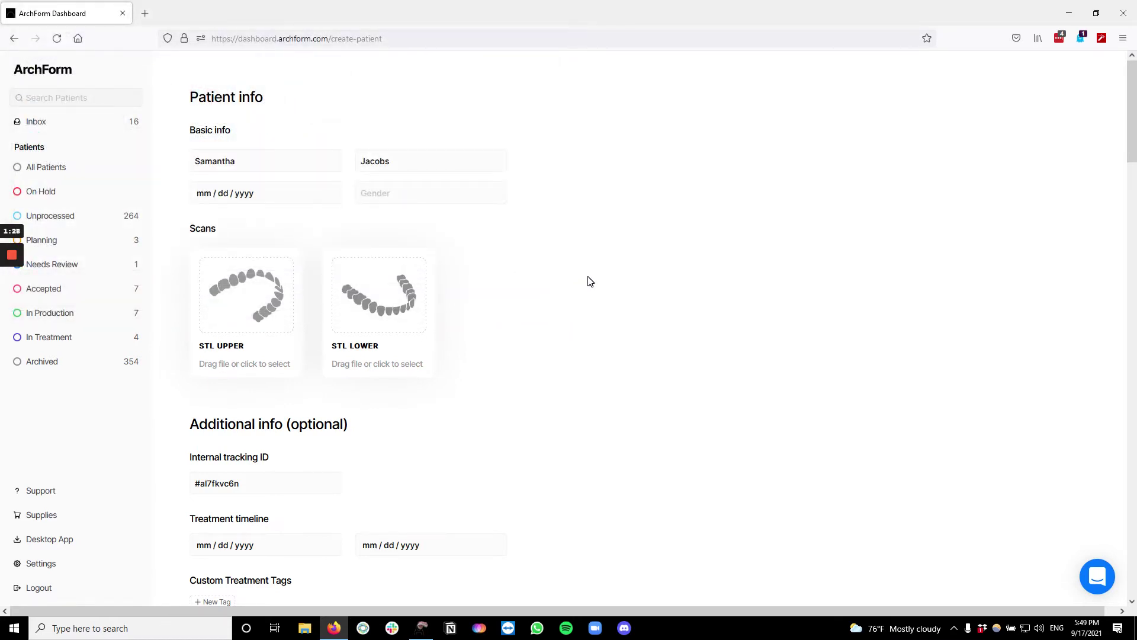
scroll(587, 281, down, 5)
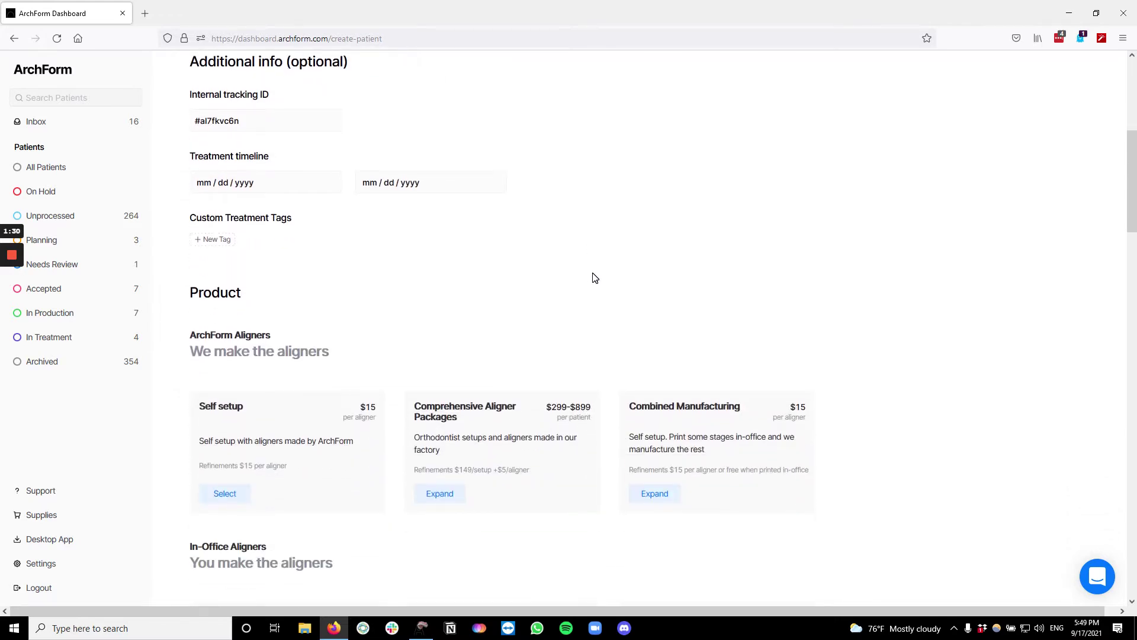
scroll(590, 280, down, 4)
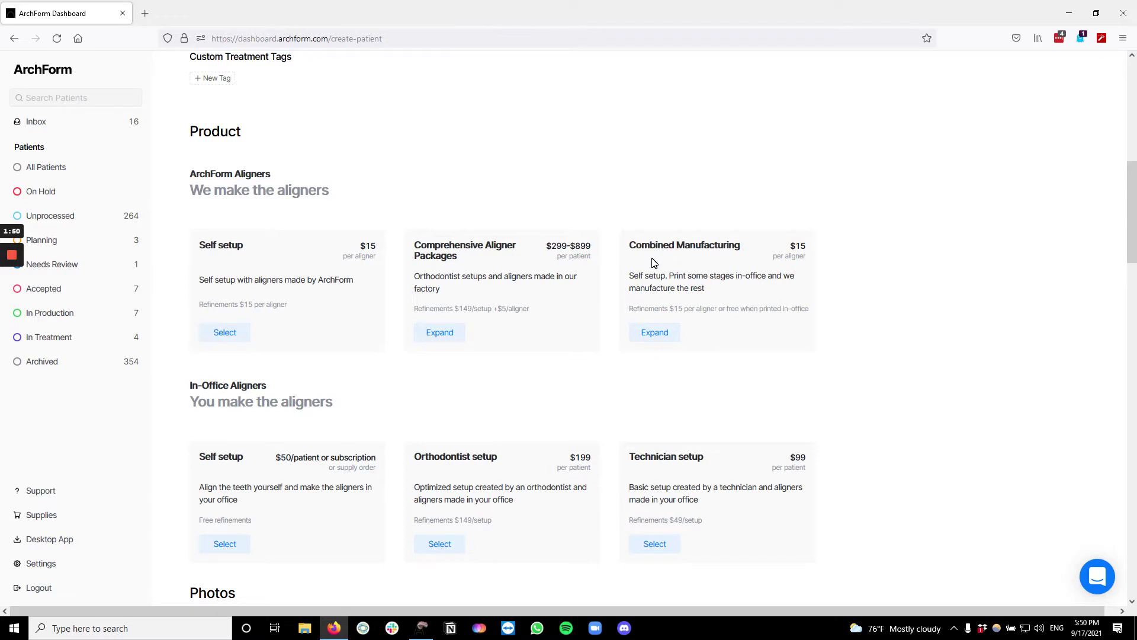
Select the Unlimited Stages comprehensive aligner package at $899 as the product.
click(651, 334)
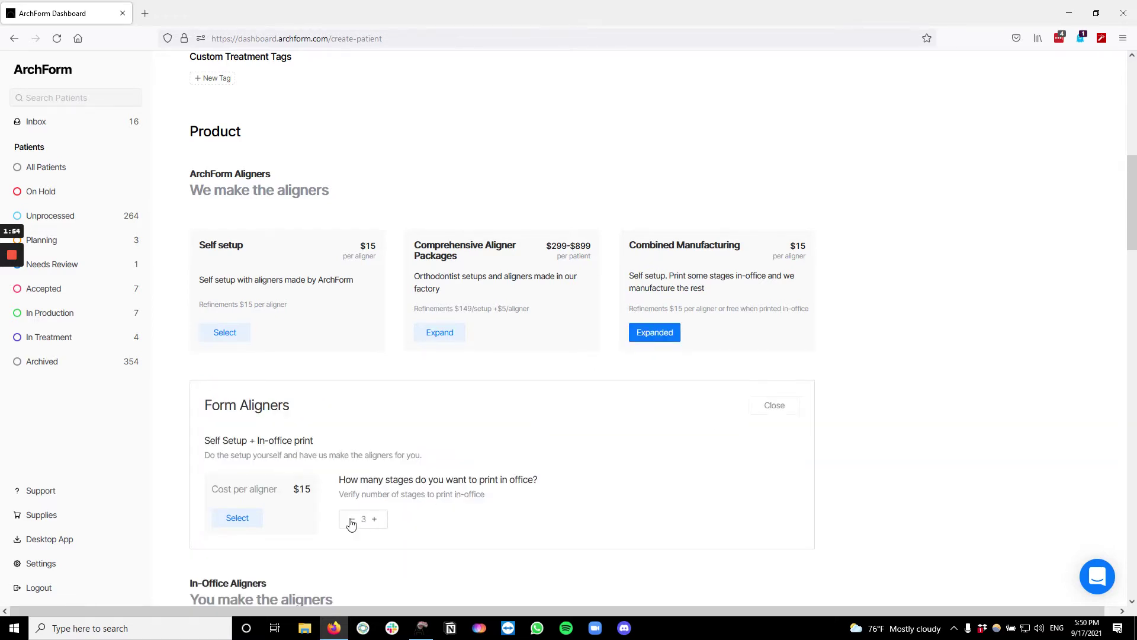
click(381, 521)
click(447, 334)
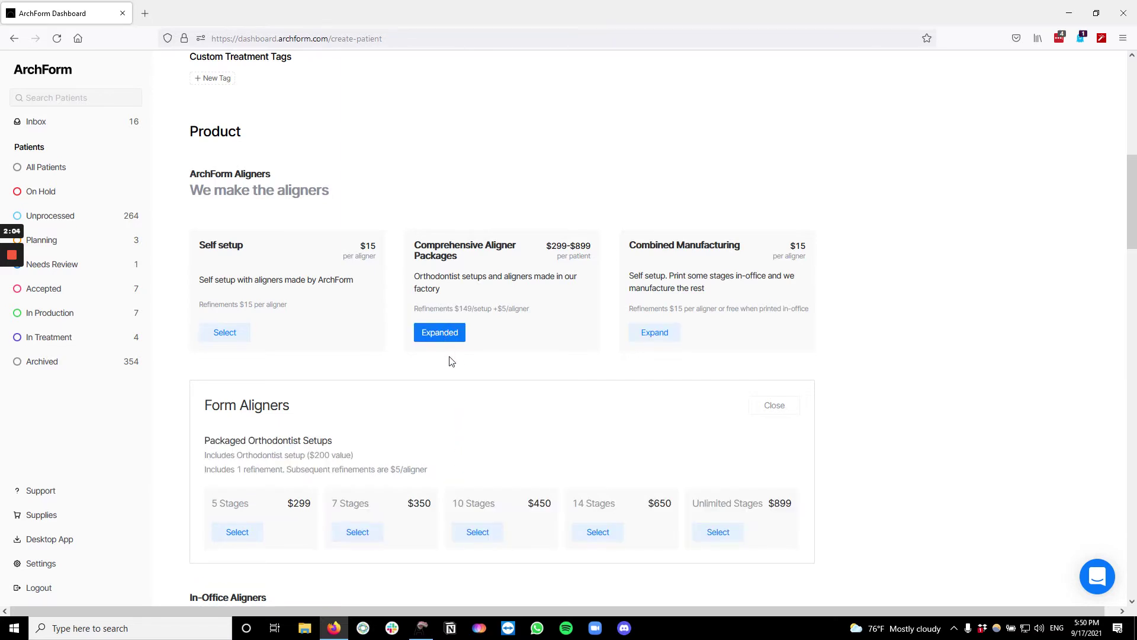
scroll(467, 351, up, 1)
scroll(462, 351, down, 1)
click(718, 533)
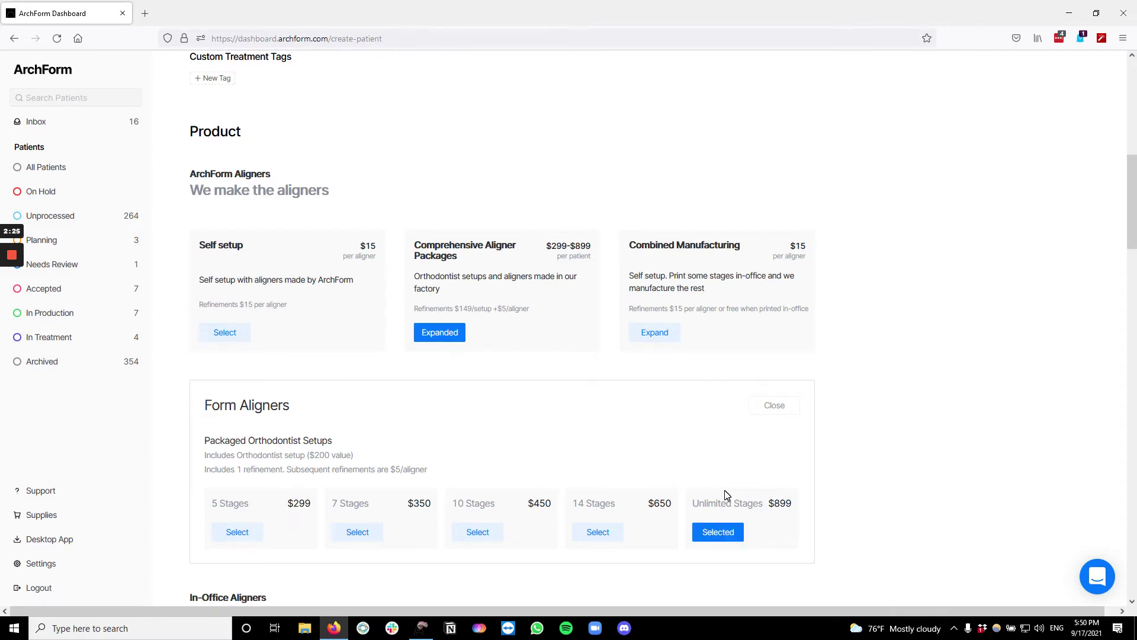
scroll(725, 496, down, 1)
scroll(726, 491, down, 2)
scroll(729, 488, down, 2)
scroll(731, 485, down, 1)
scroll(731, 484, down, 2)
scroll(729, 480, down, 1)
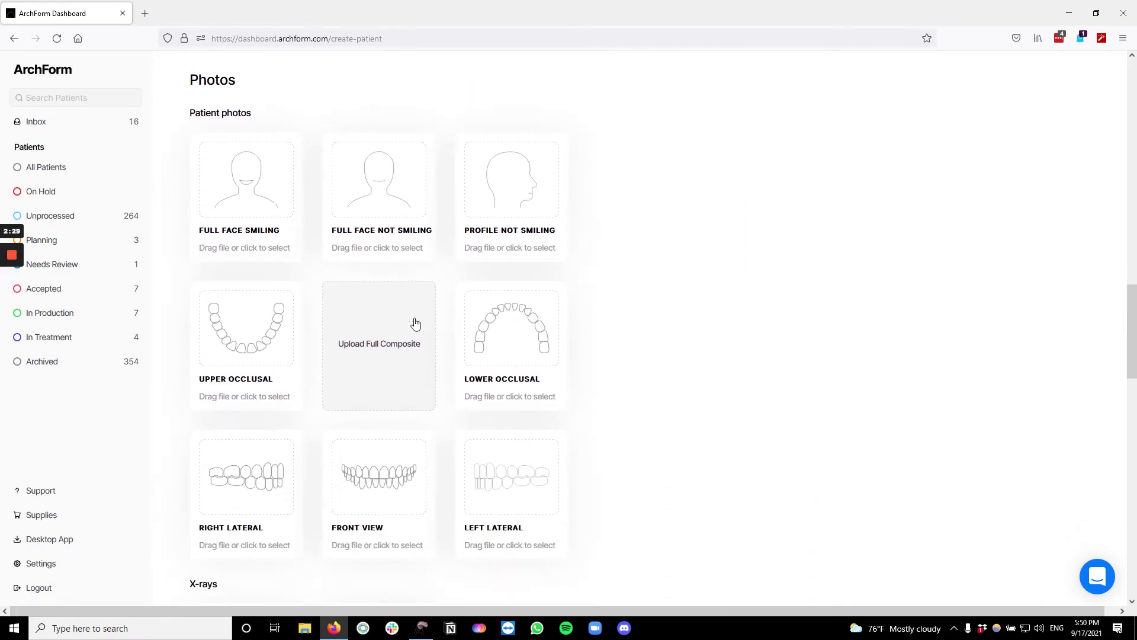
Upload the patient's smile photo into the Full Face Smiling slot.
click(236, 198)
click(267, 103)
click(467, 299)
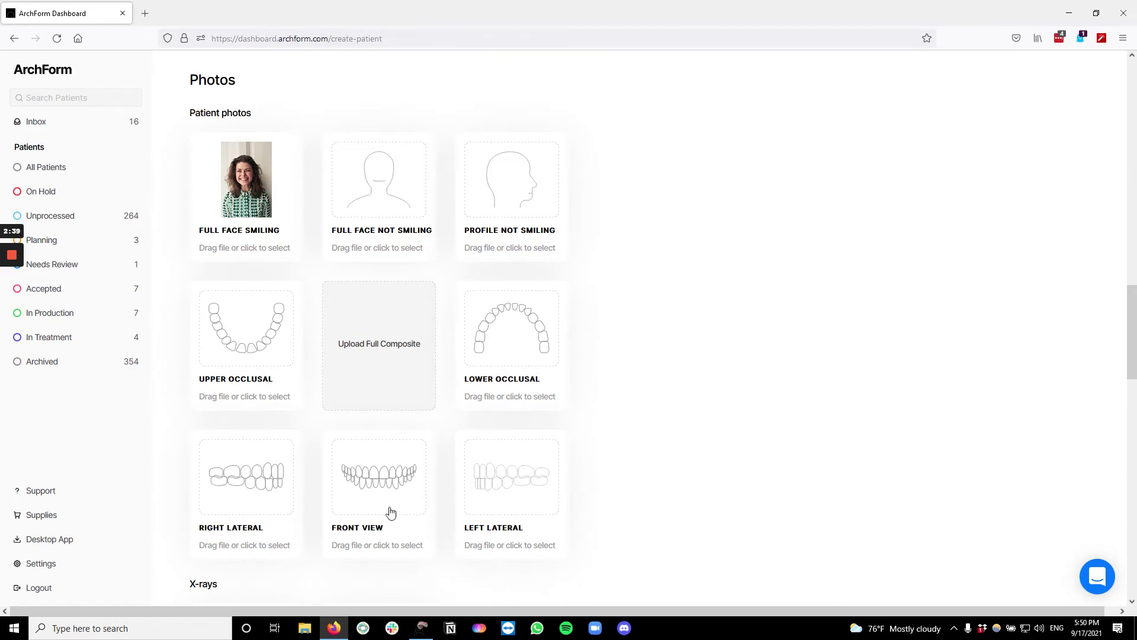
scroll(635, 474, down, 1)
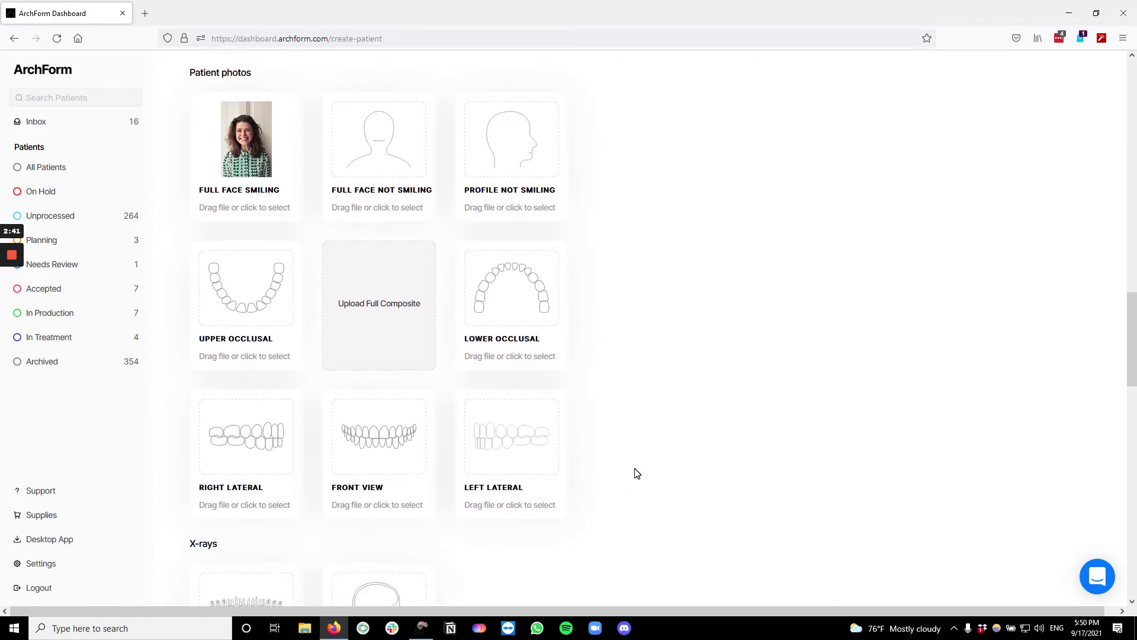
scroll(631, 470, down, 3)
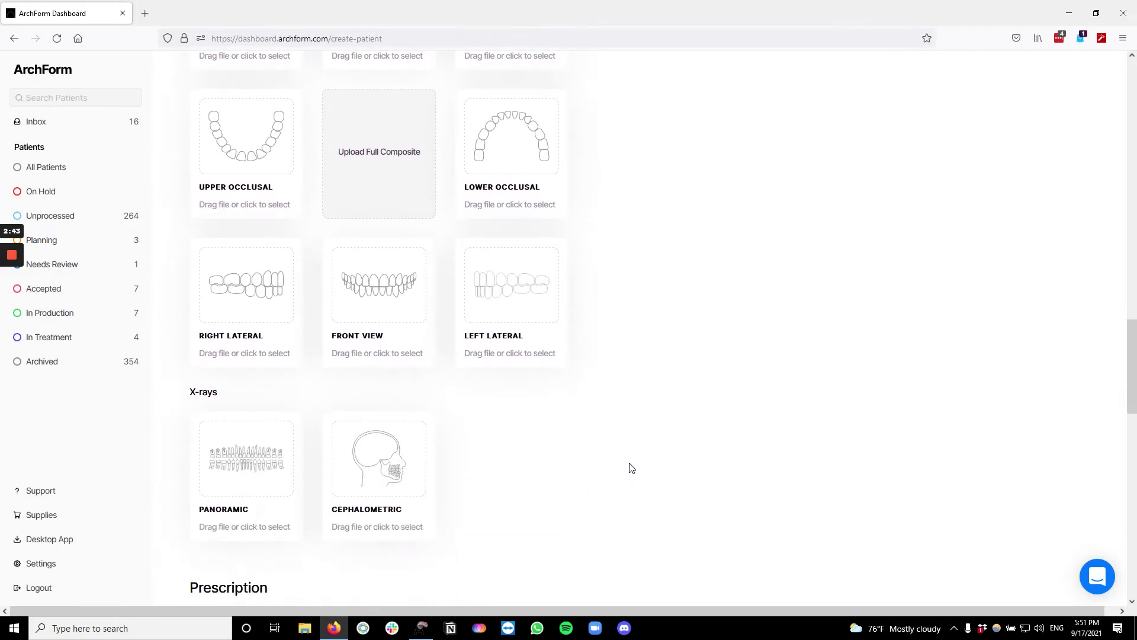
scroll(631, 466, down, 1)
scroll(628, 463, down, 2)
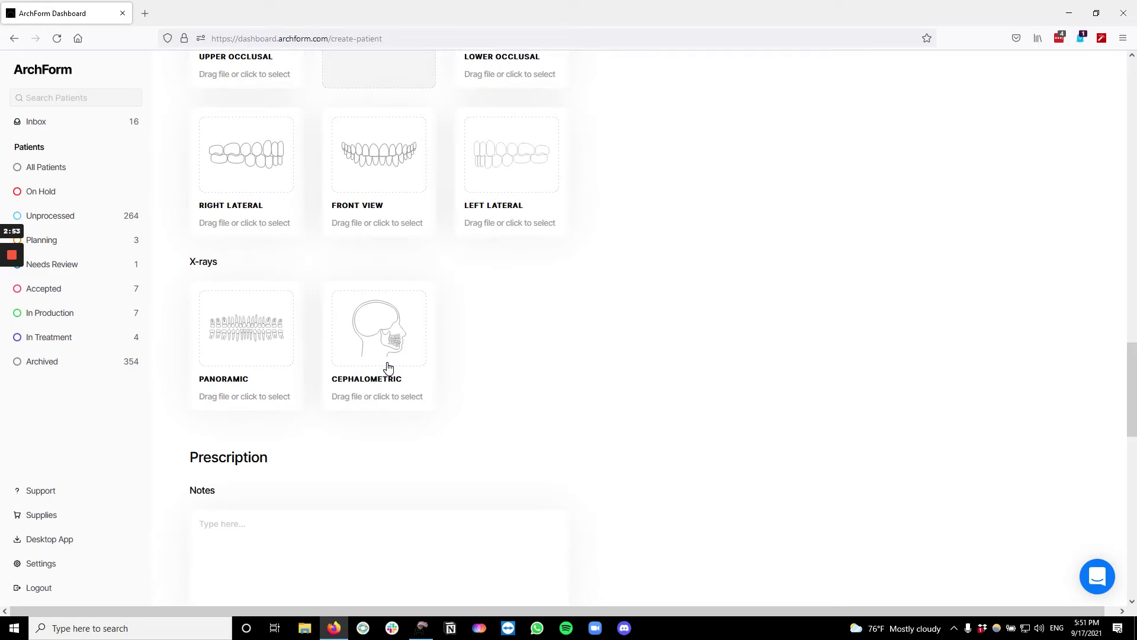
scroll(519, 351, down, 4)
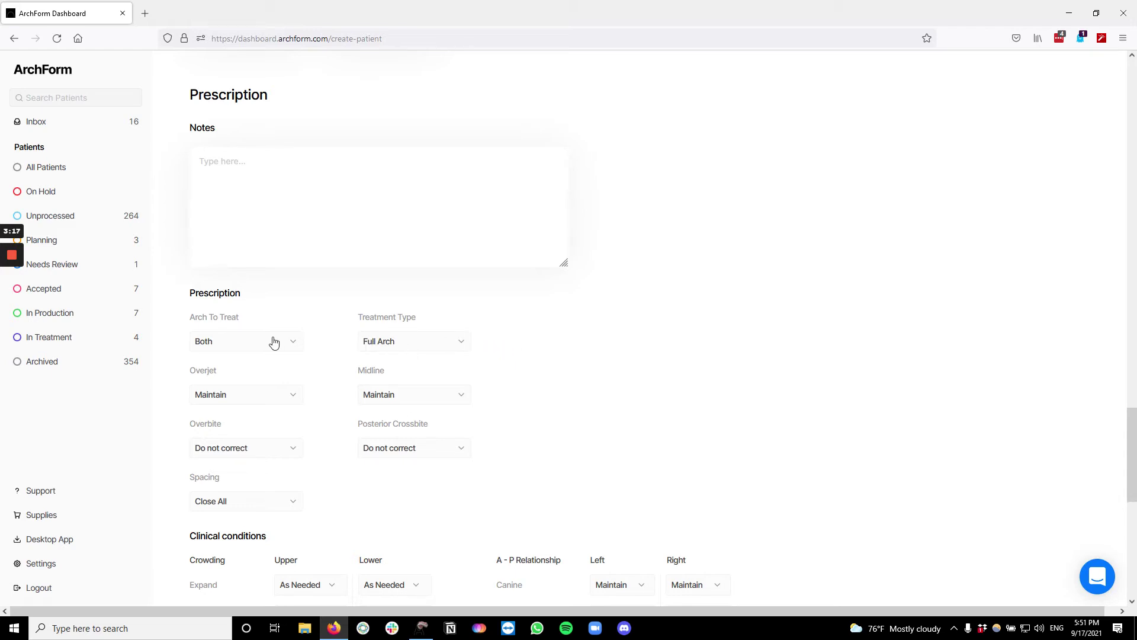
Review the arch choices in the Prescription section, keeping Both arches.
click(231, 344)
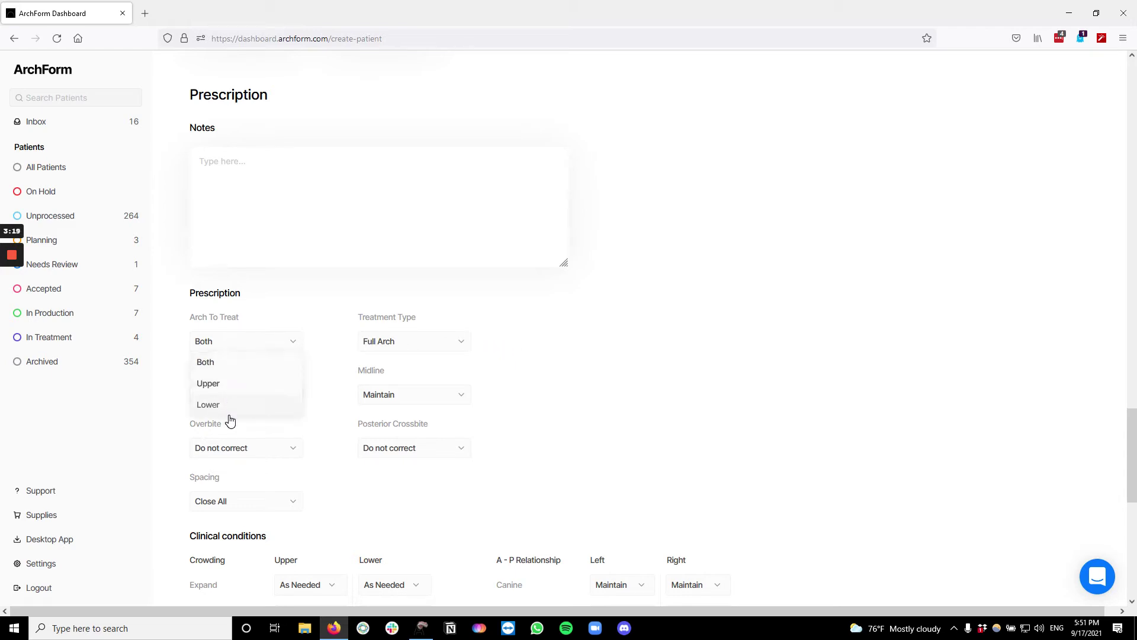
click(465, 394)
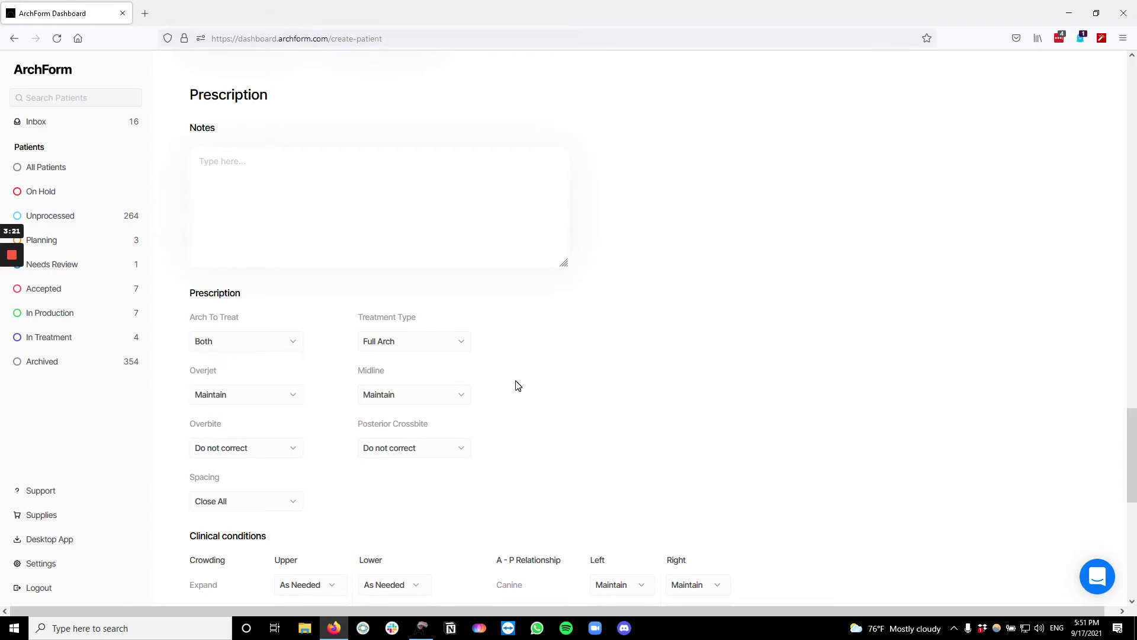
scroll(522, 378, up, 1)
scroll(523, 378, down, 3)
scroll(522, 377, down, 3)
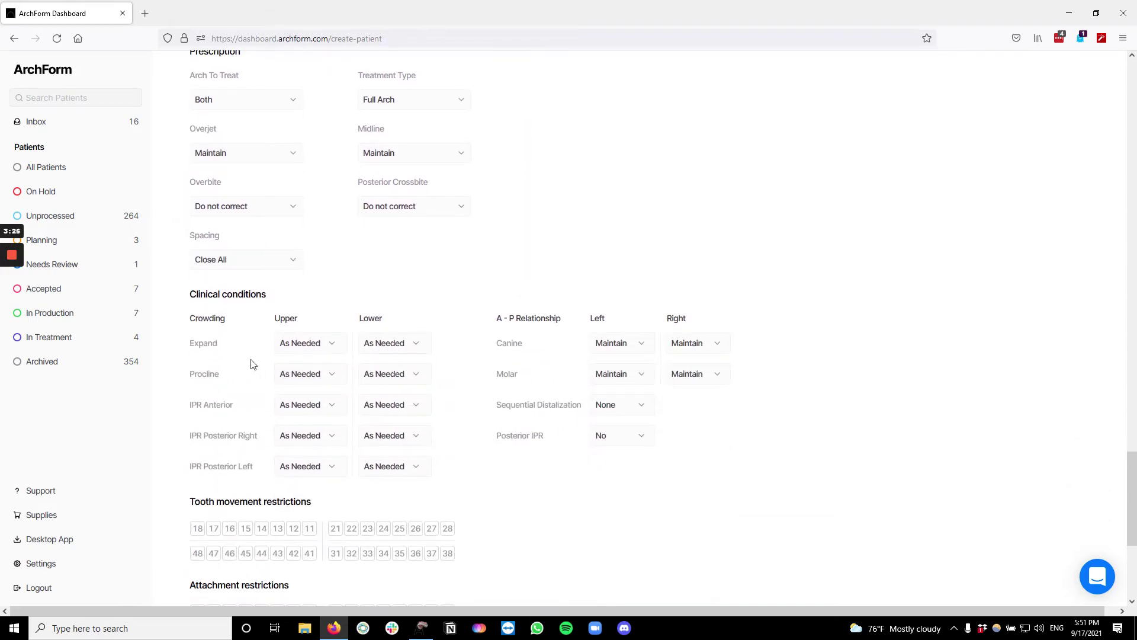
scroll(312, 435, down, 3)
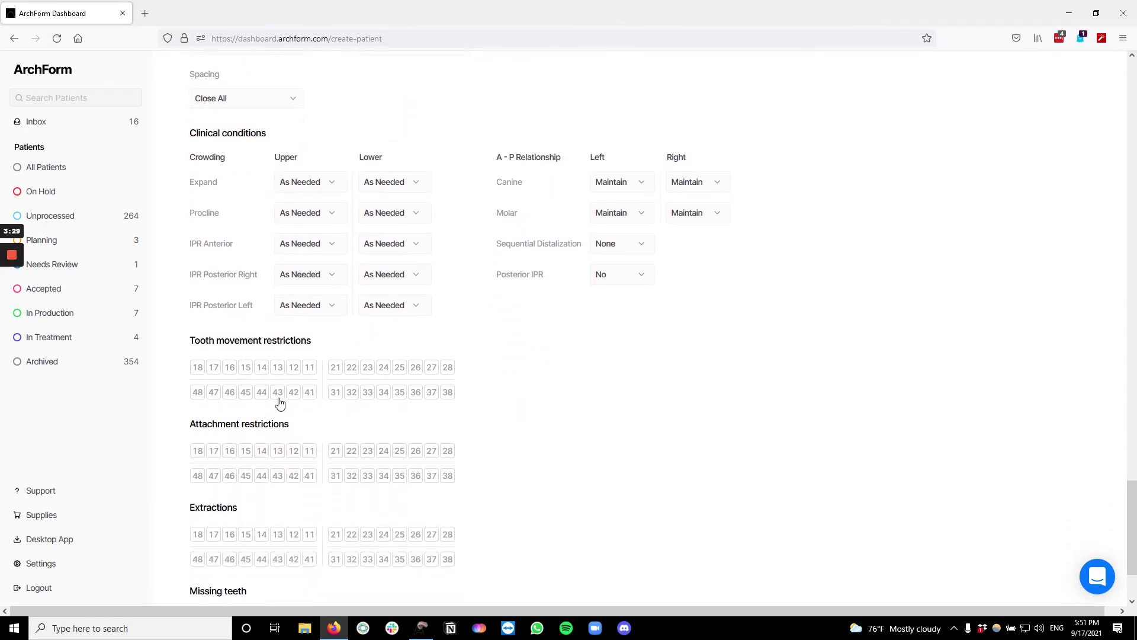
scroll(279, 404, down, 2)
scroll(281, 387, up, 1)
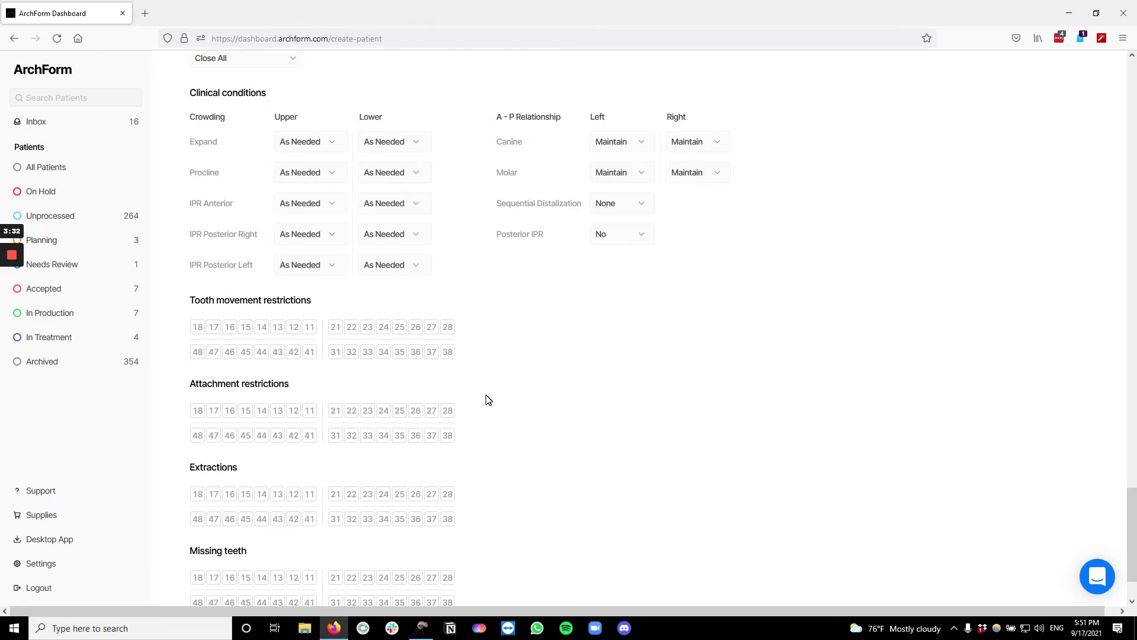
scroll(487, 400, up, 2)
scroll(487, 400, up, 2)
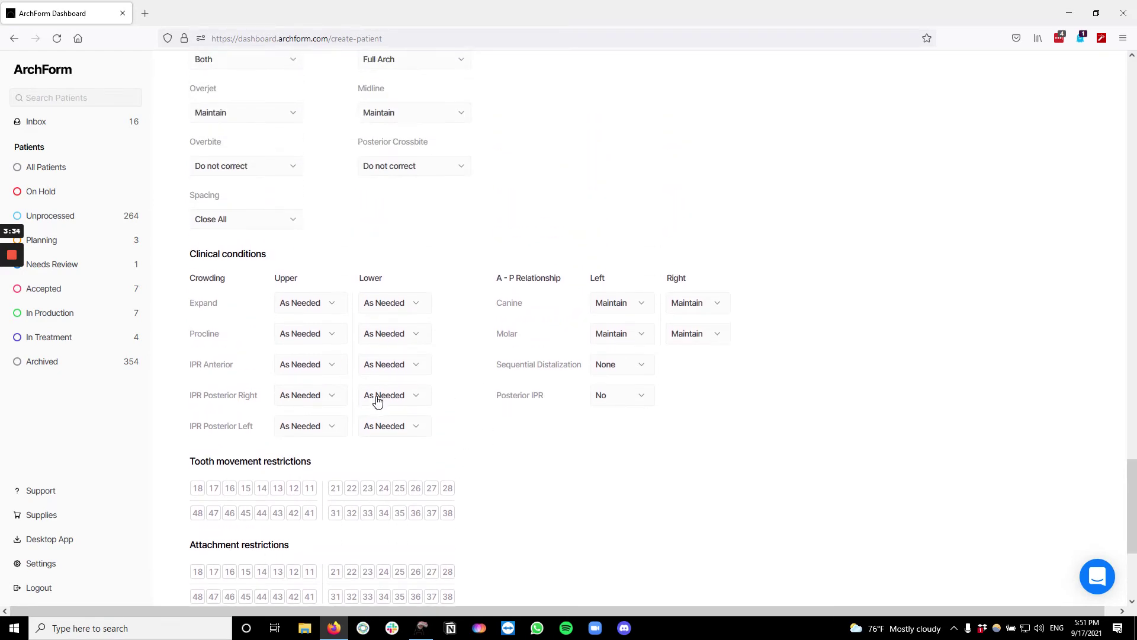
scroll(376, 399, up, 3)
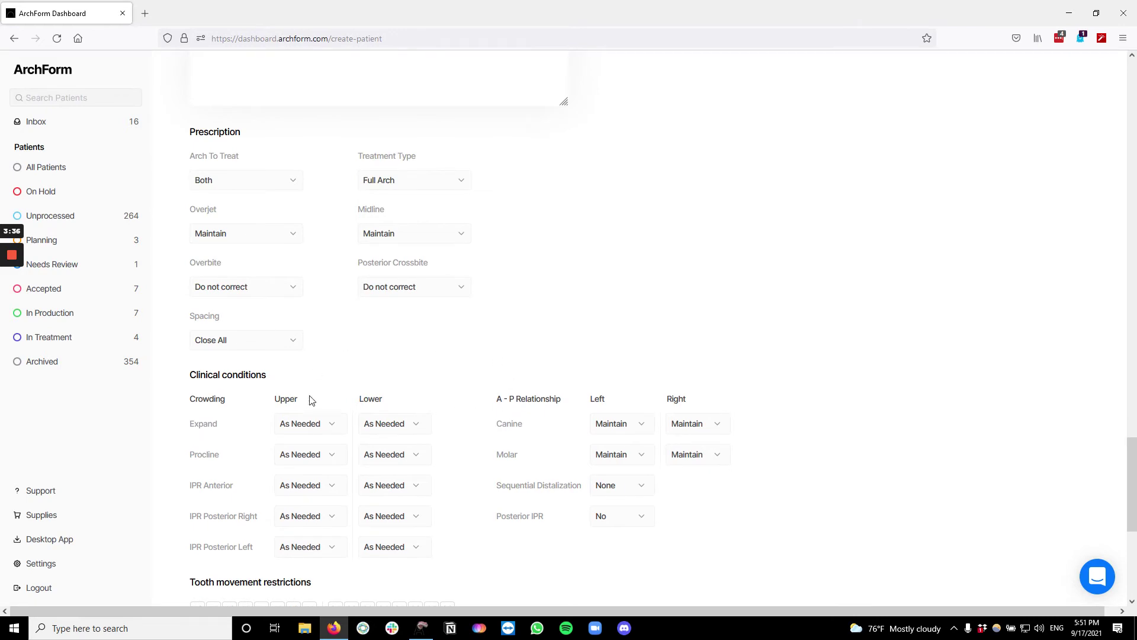
scroll(352, 414, up, 2)
scroll(353, 414, up, 1)
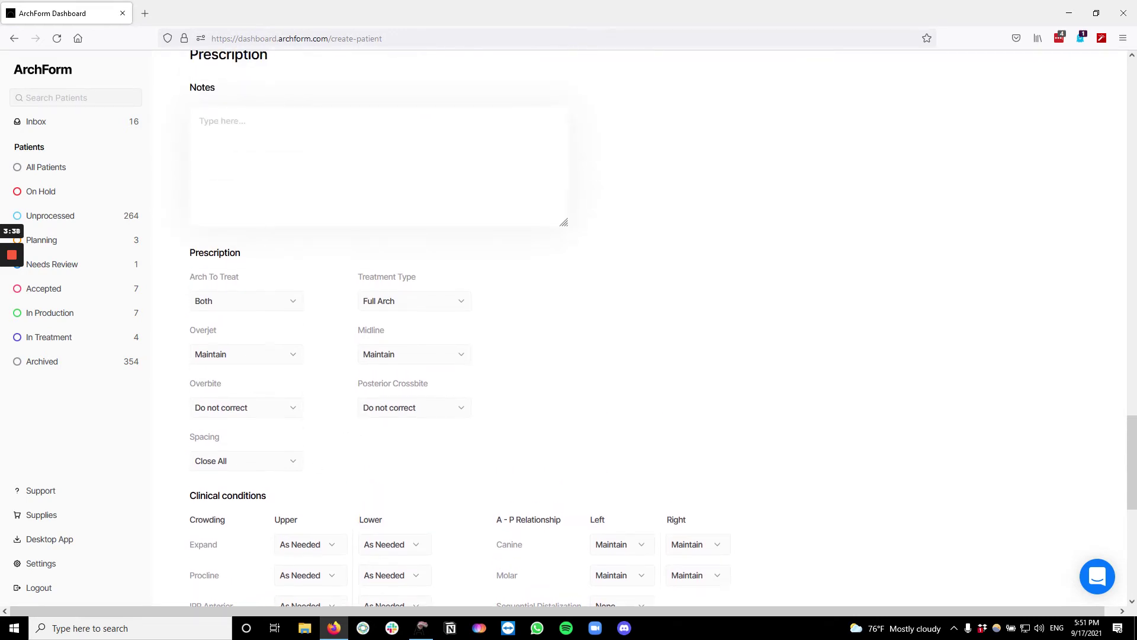
scroll(308, 246, up, 1)
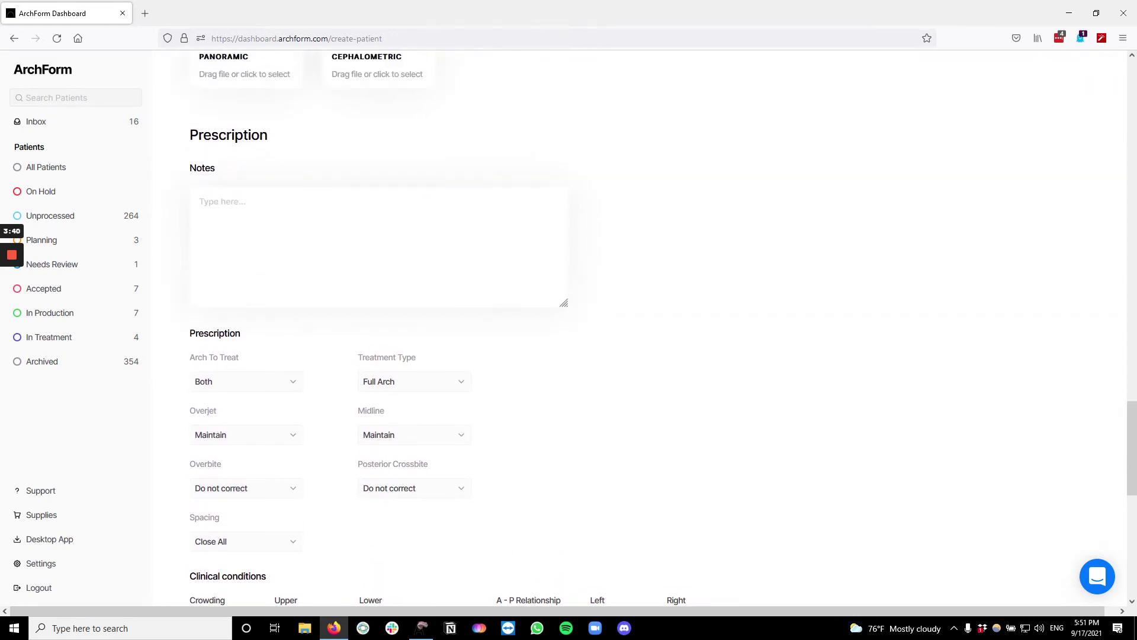
scroll(309, 245, down, 2)
scroll(310, 245, down, 3)
scroll(309, 245, down, 2)
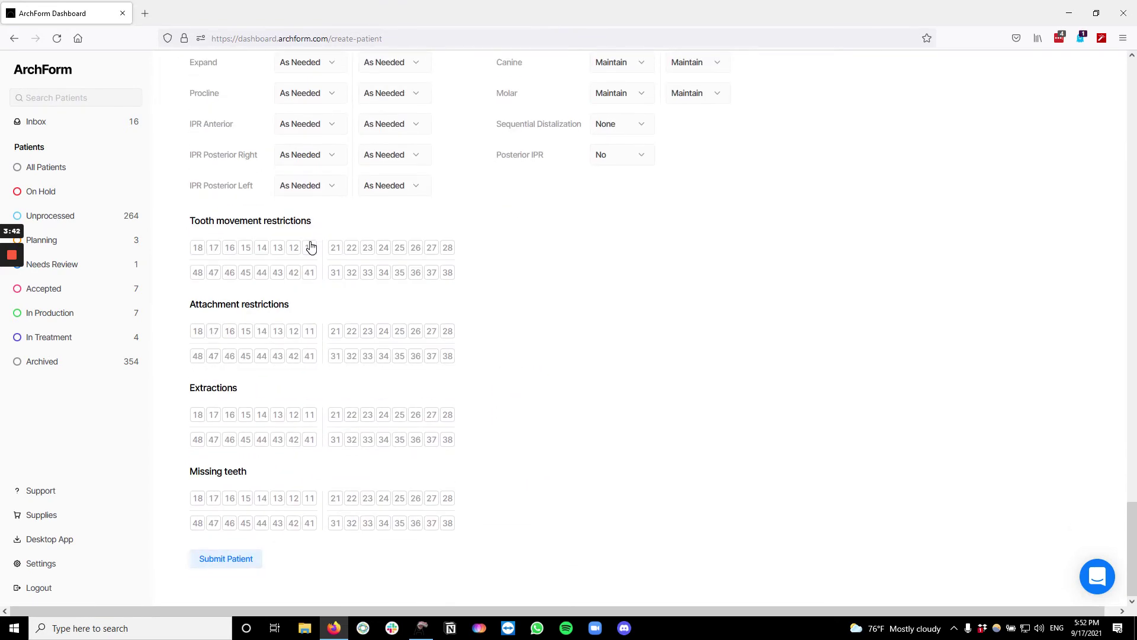
click(215, 560)
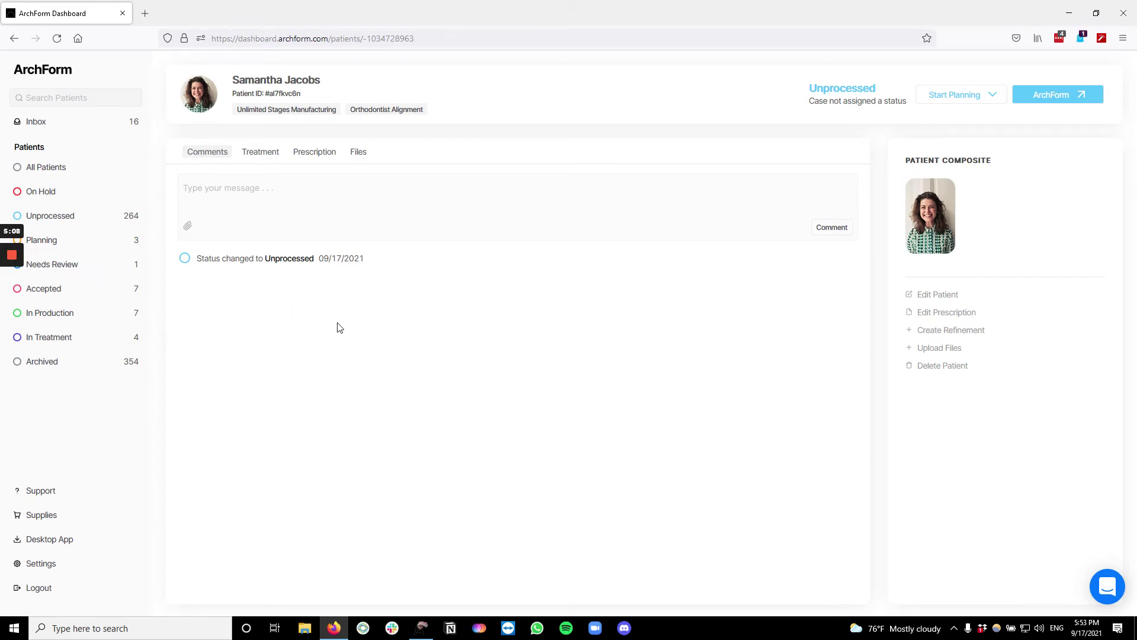
click(86, 264)
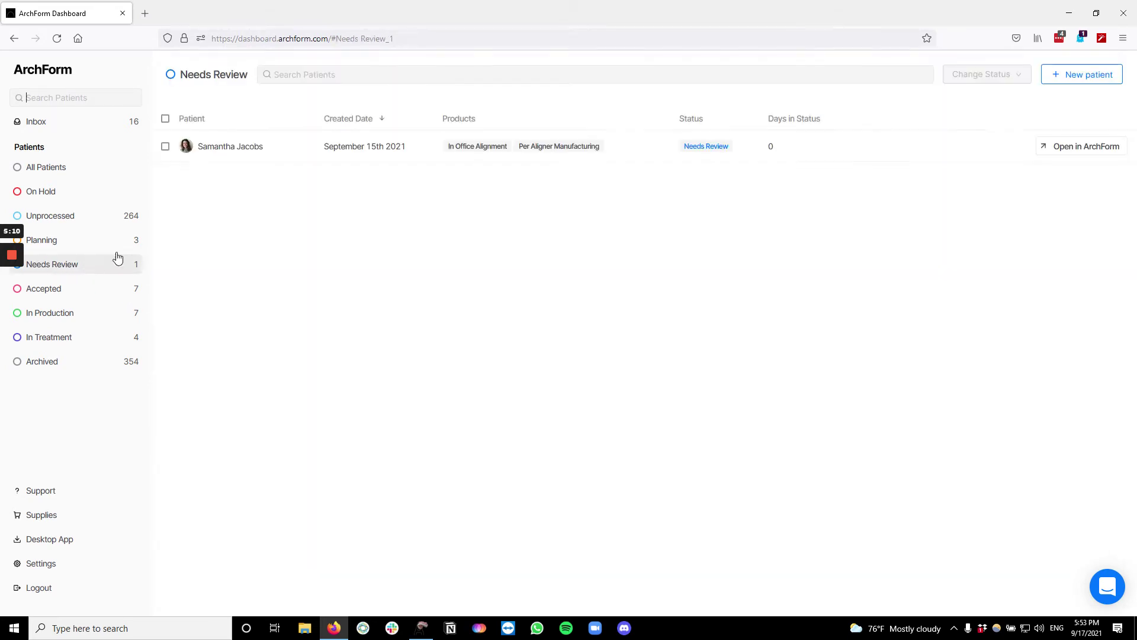
click(331, 149)
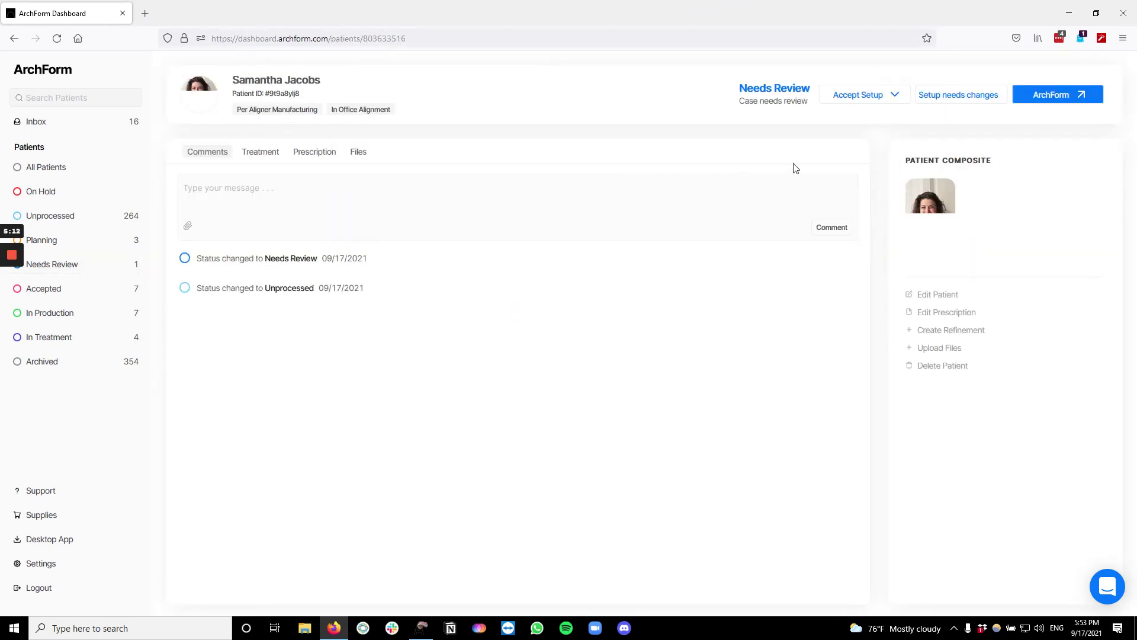
click(958, 95)
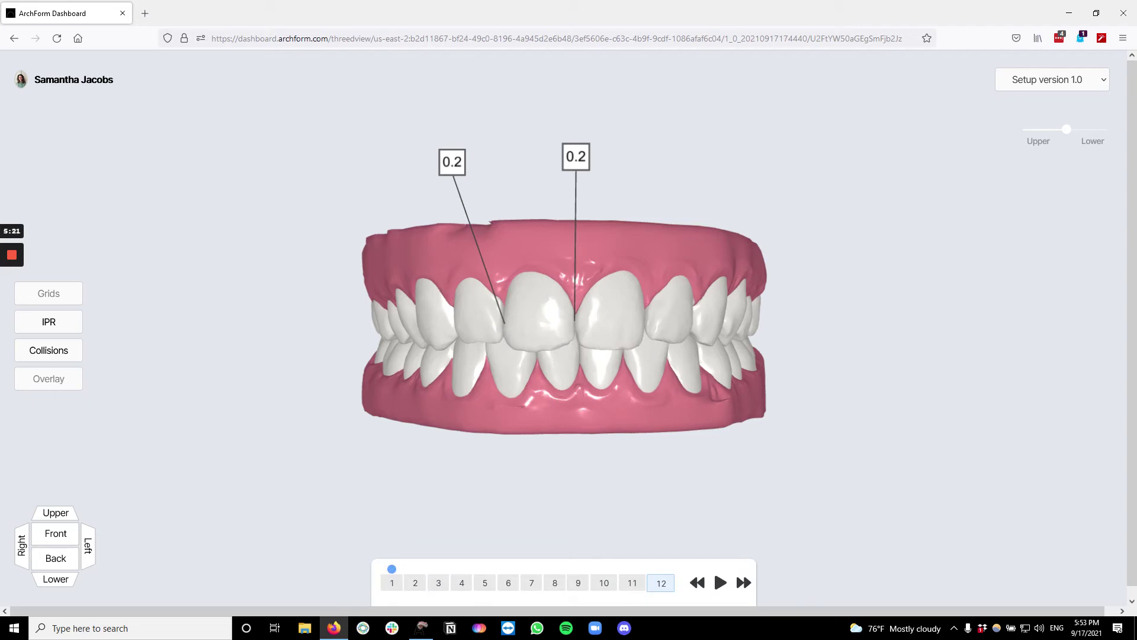
click(72, 82)
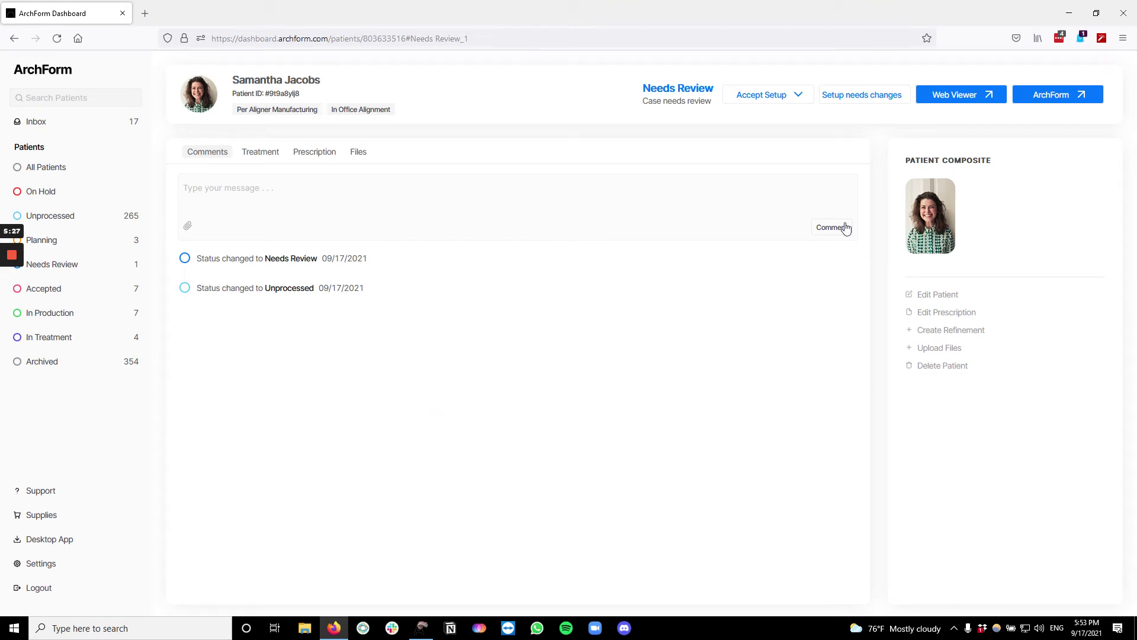
click(1074, 100)
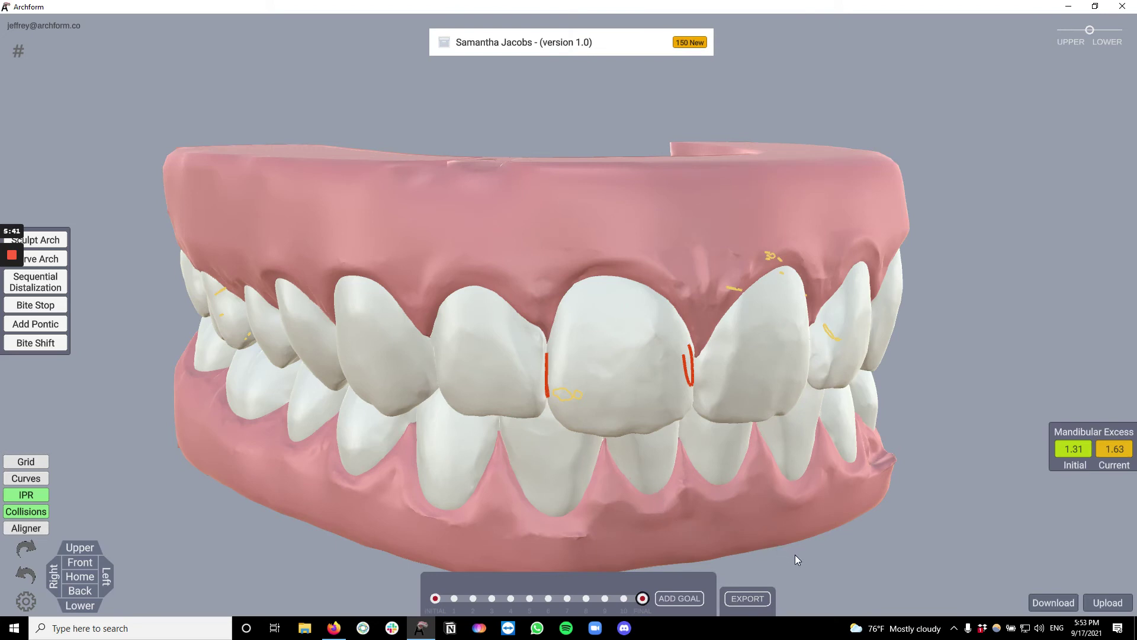
drag(795, 555, 725, 526)
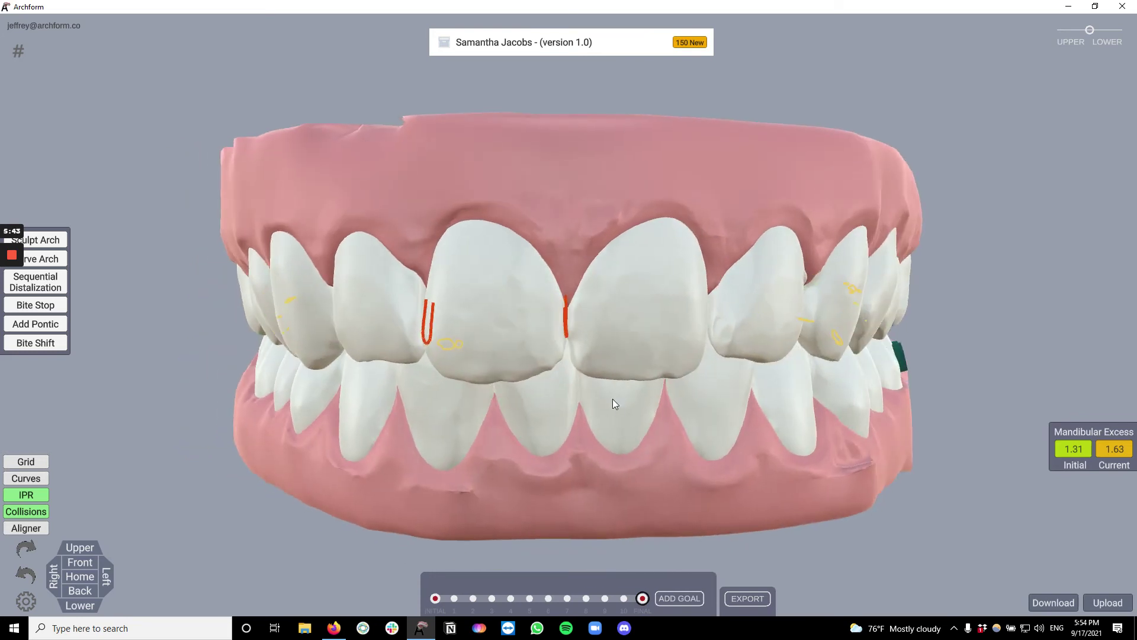
click(625, 333)
drag(624, 332, 585, 261)
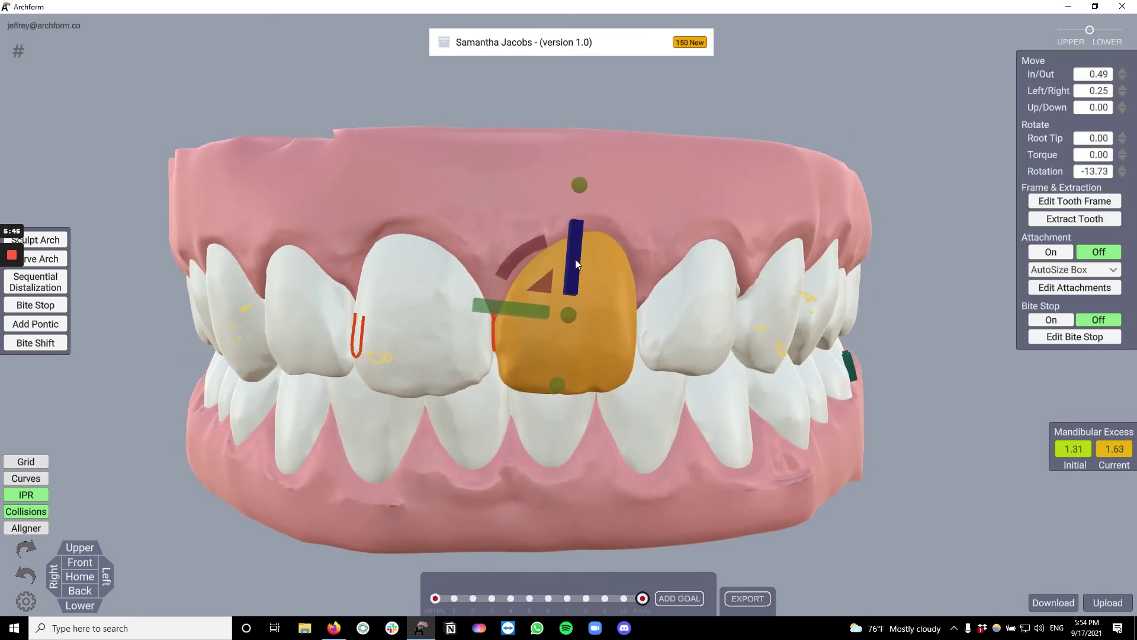
click(1028, 515)
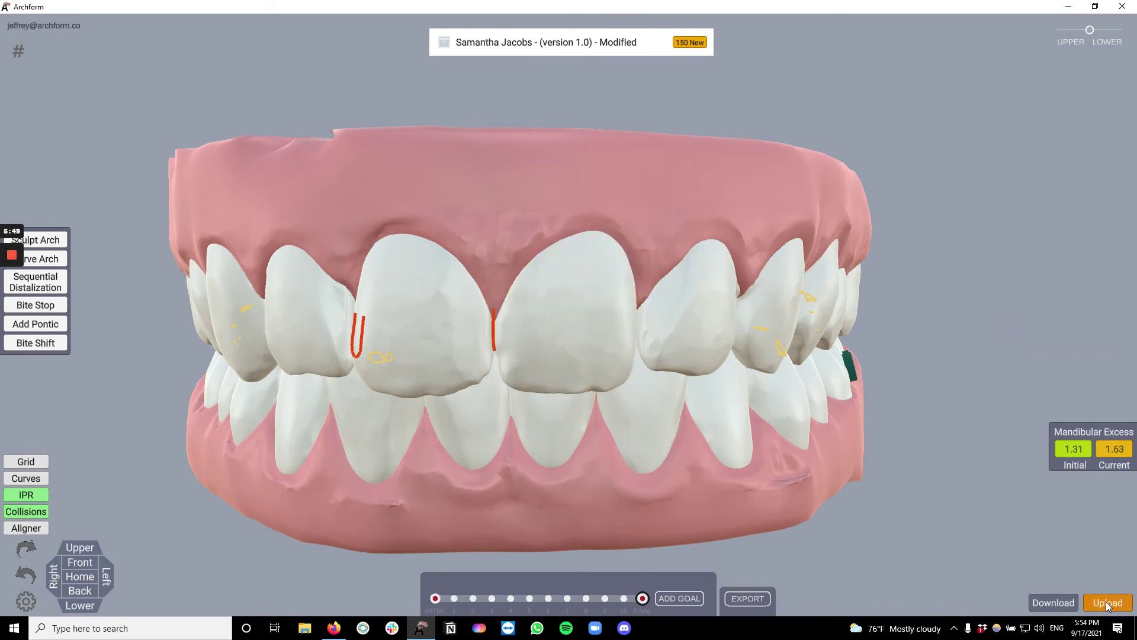
Upload the adjusted setup as version 2.0 and return to the browser dashboard.
click(1108, 604)
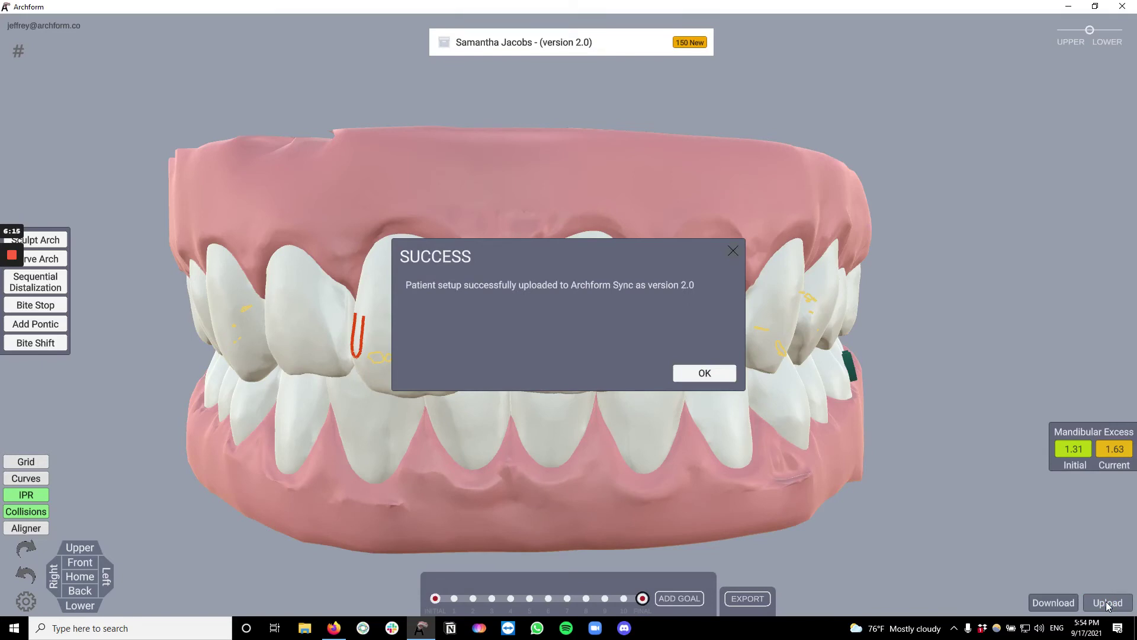
click(703, 375)
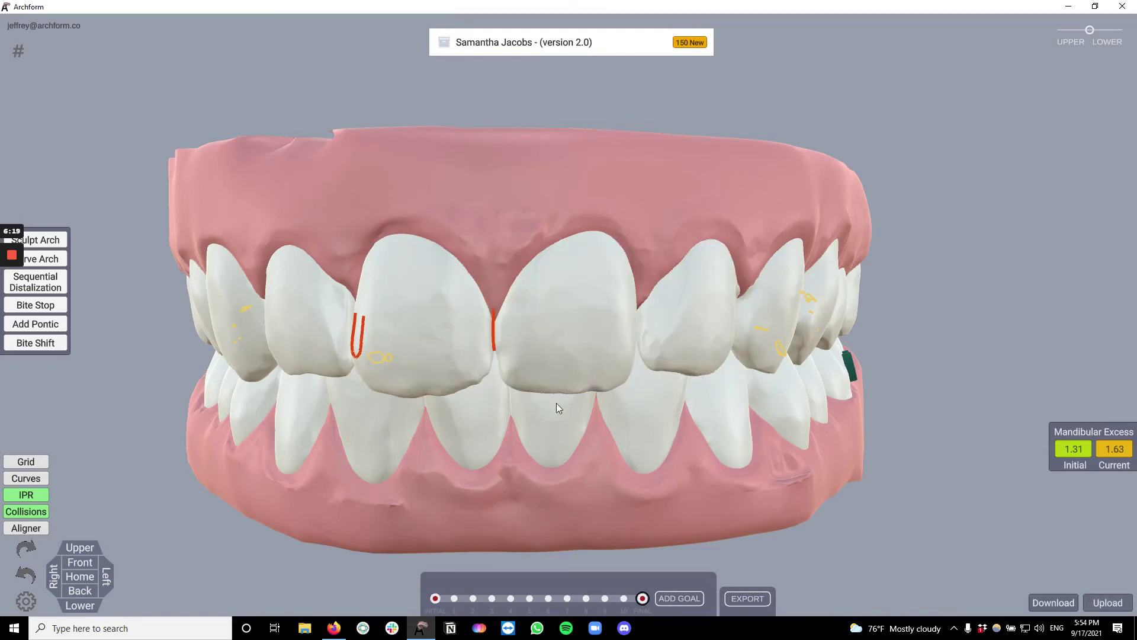
click(333, 628)
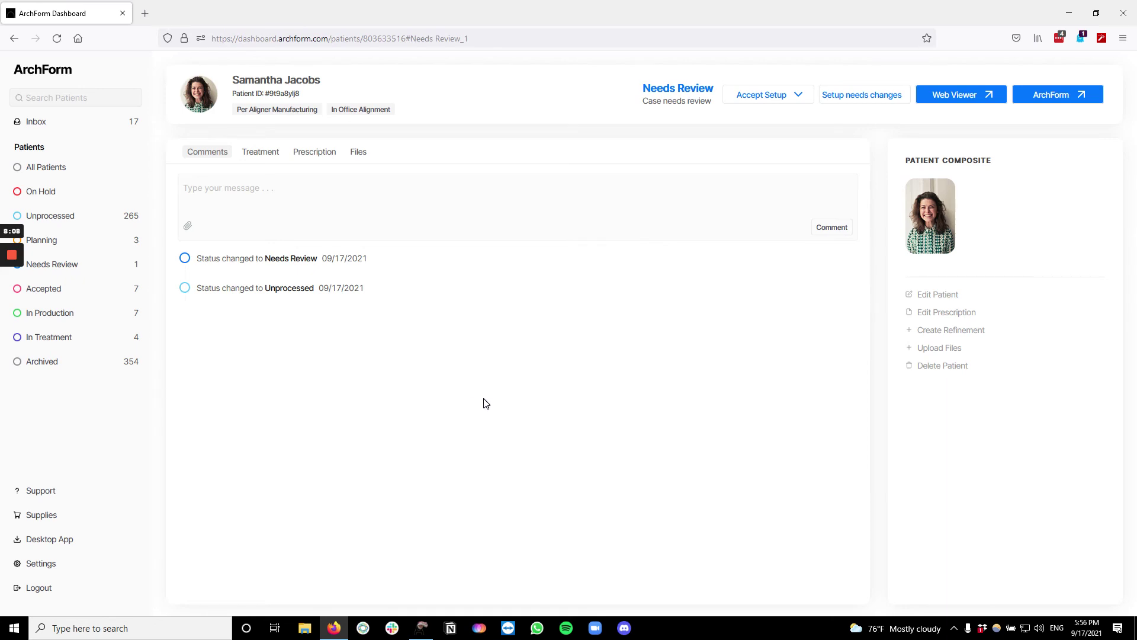
click(795, 100)
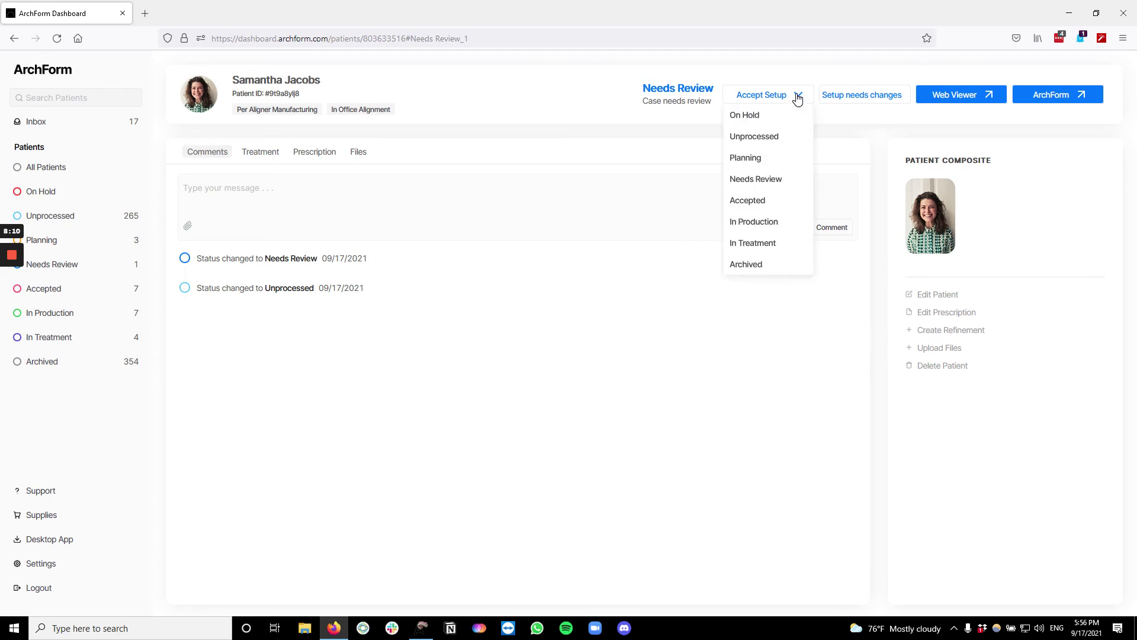
click(760, 207)
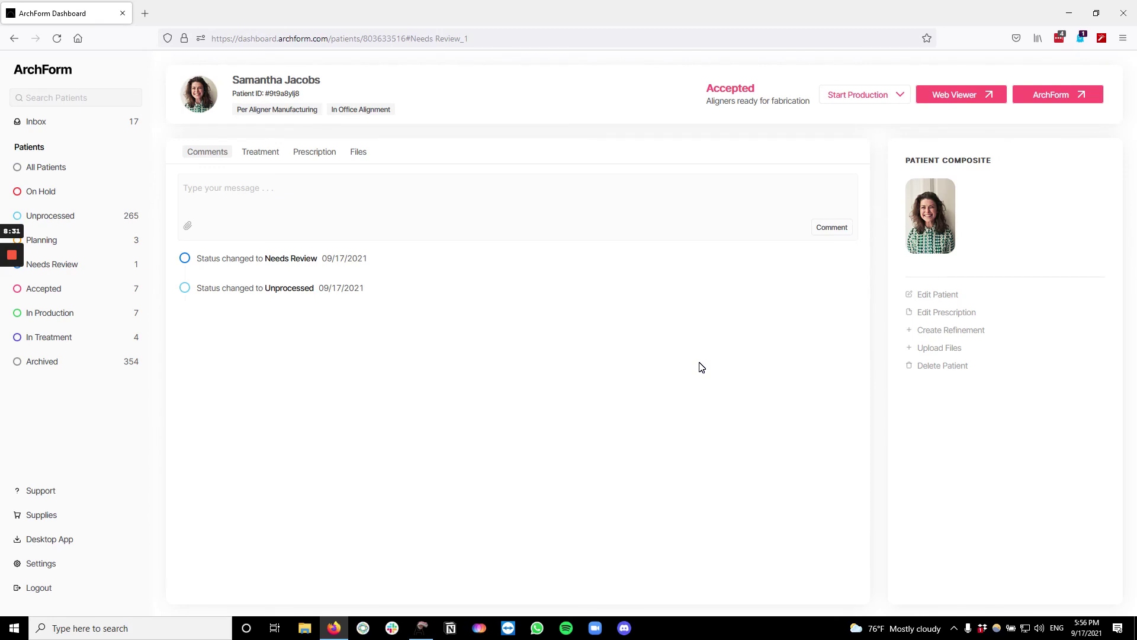
click(858, 94)
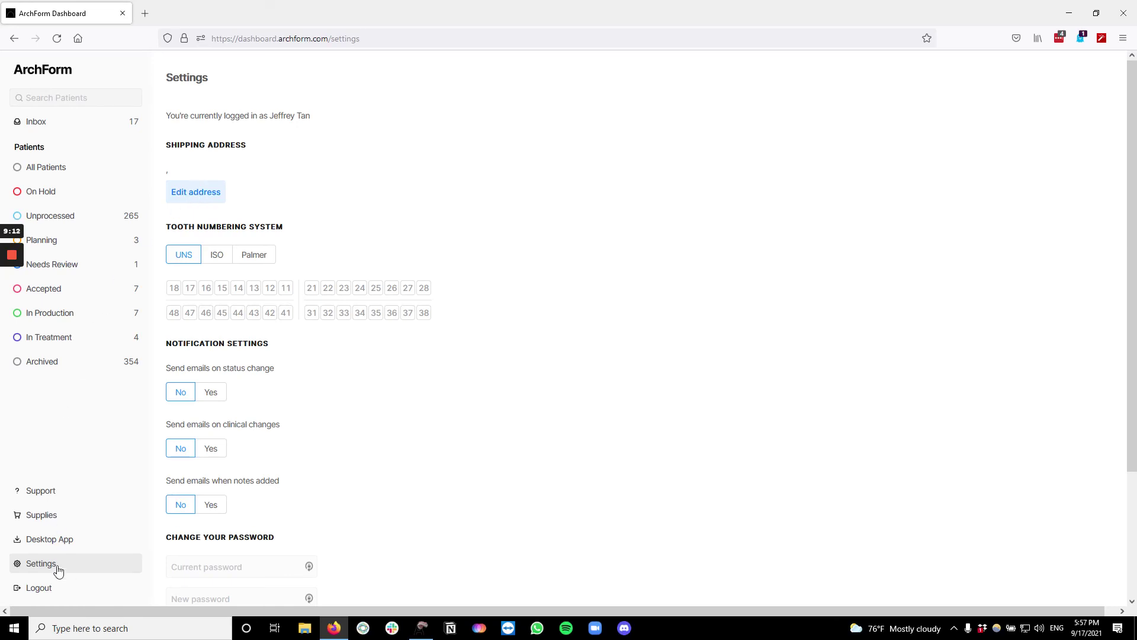
click(207, 190)
click(231, 174)
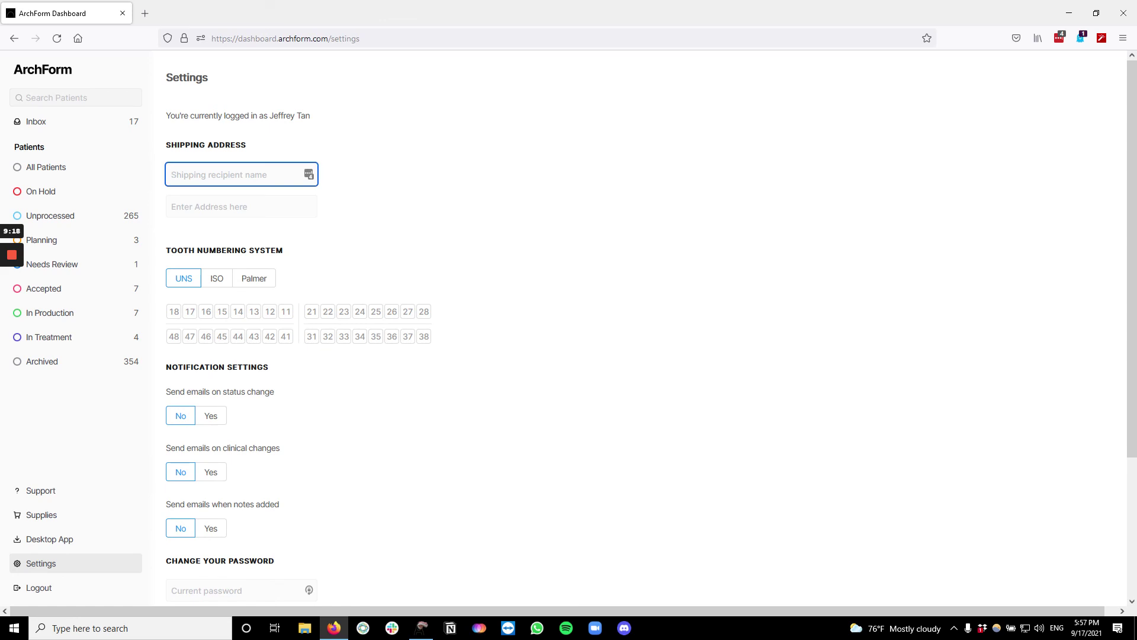
text(Jeffrey Tan)
key(Tab)
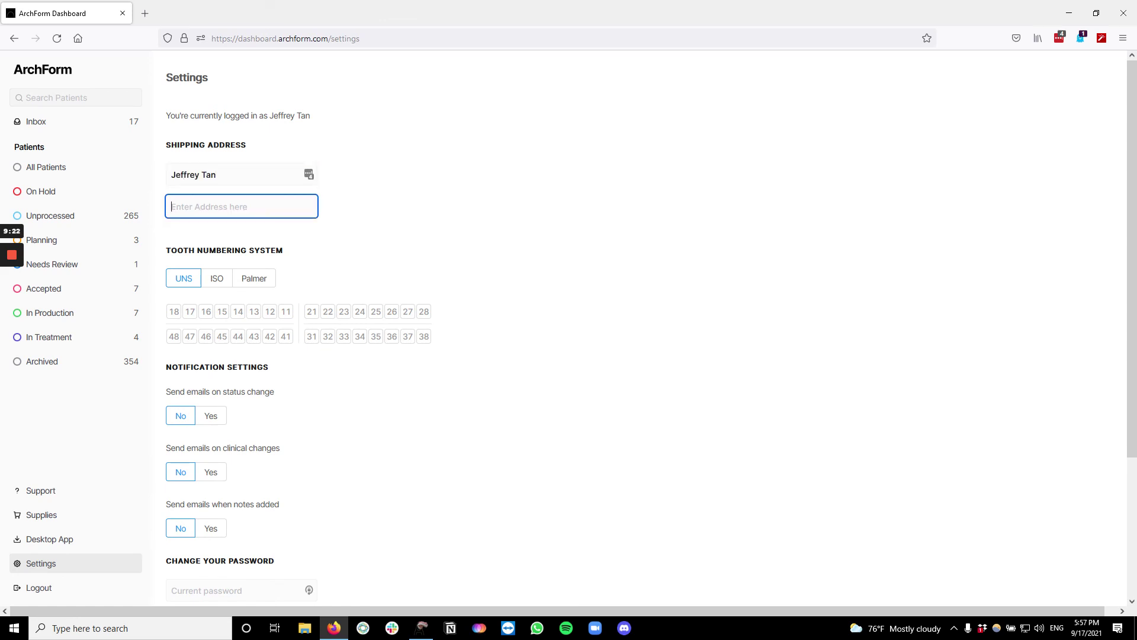
text(740 kifer)
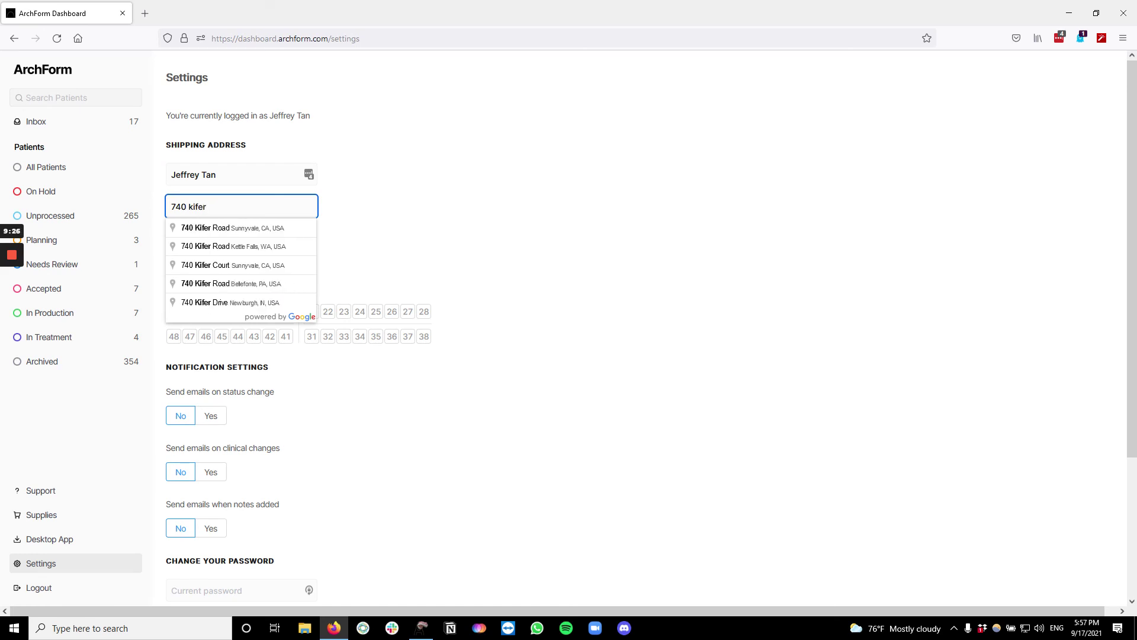
click(258, 229)
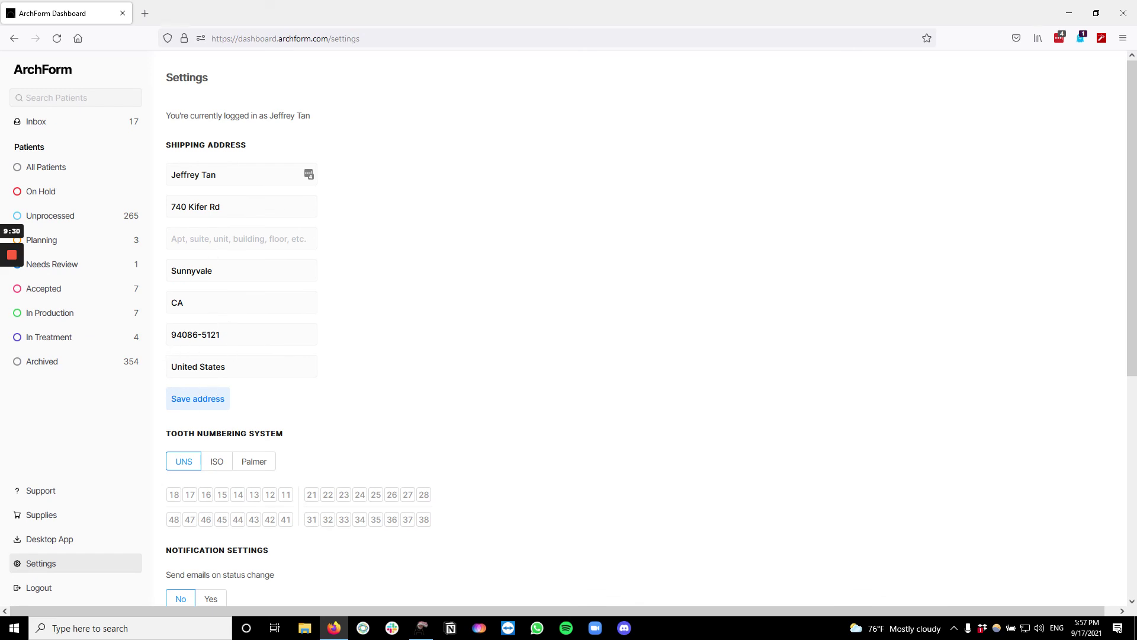
click(213, 238)
text(Ste 100)
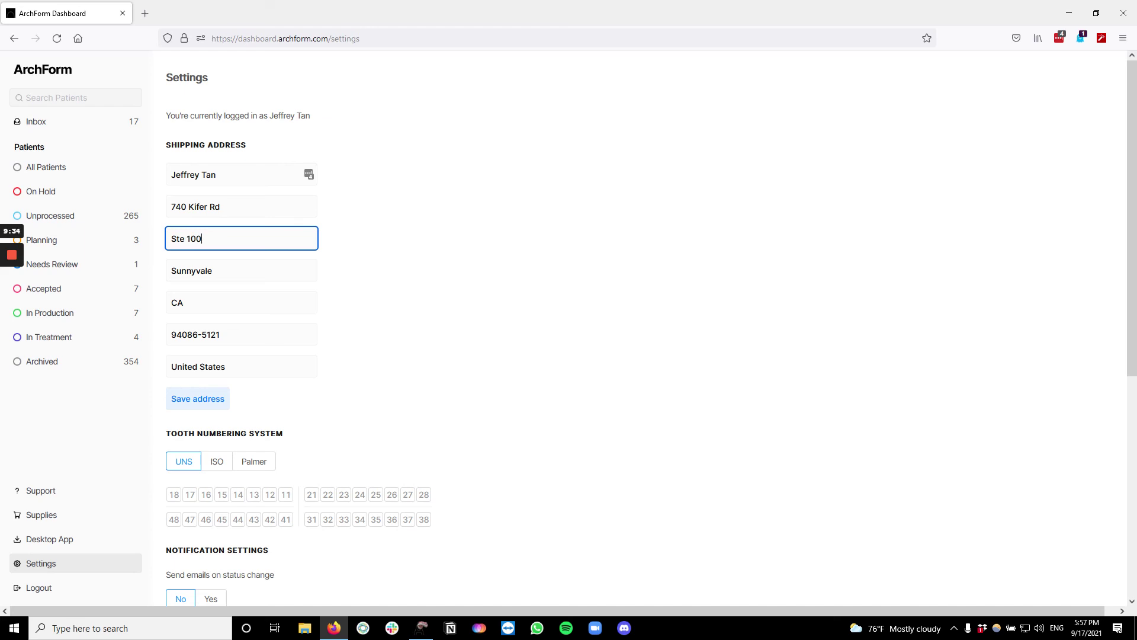
click(198, 400)
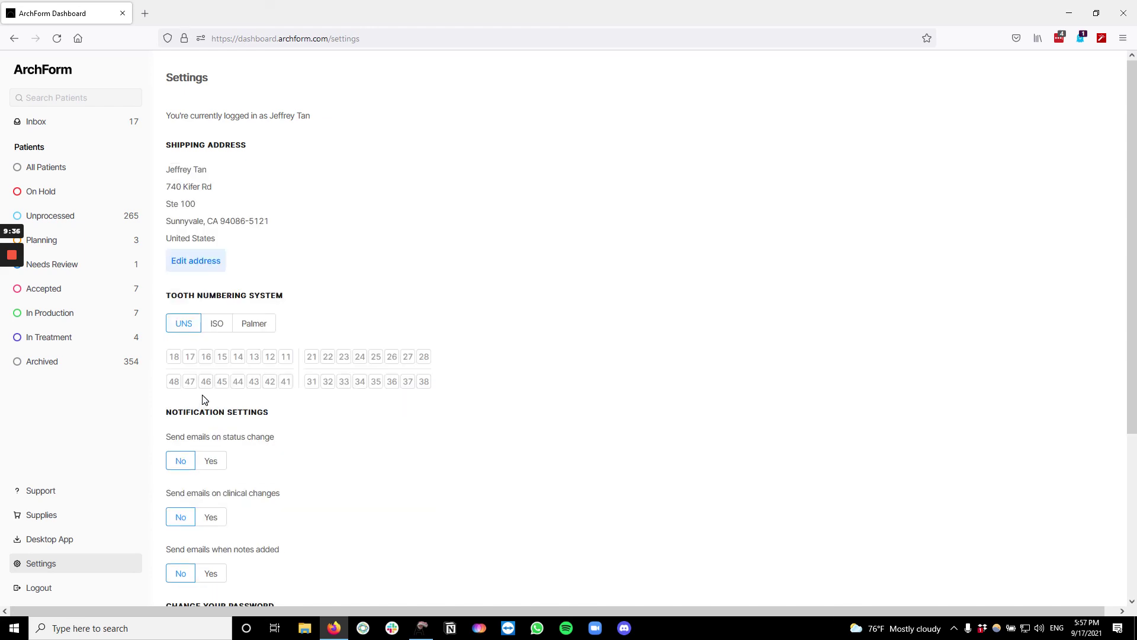